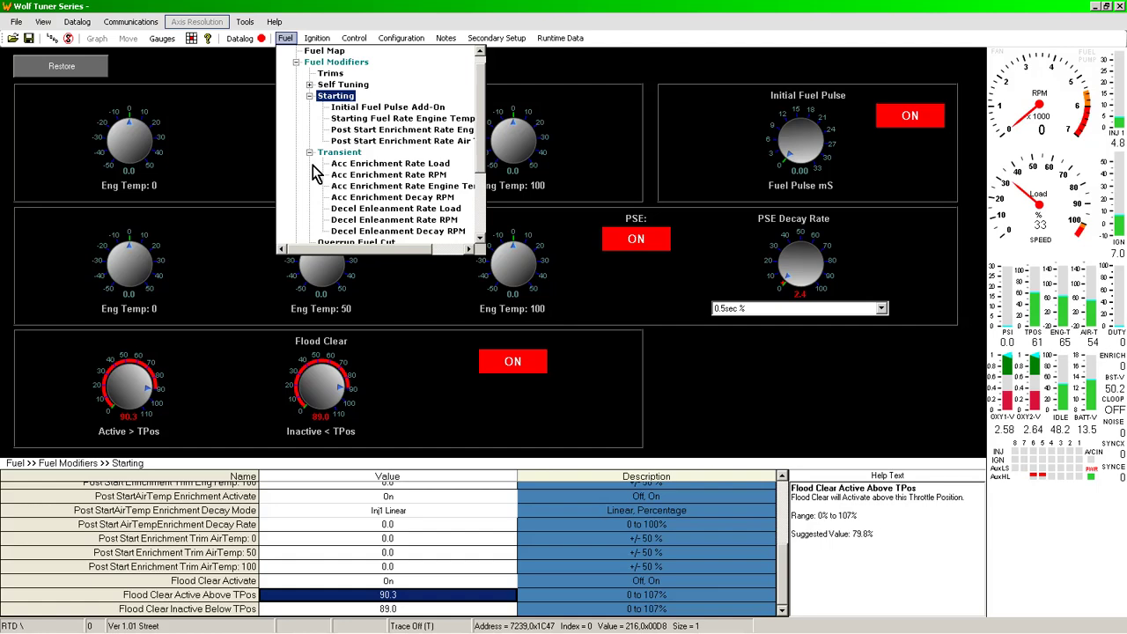
# Step: Review the Acc Enrich Activate setting on the Transient fuel modifiers page and view the Acc Enrichment Rate Load table
pyautogui.click(405, 286)
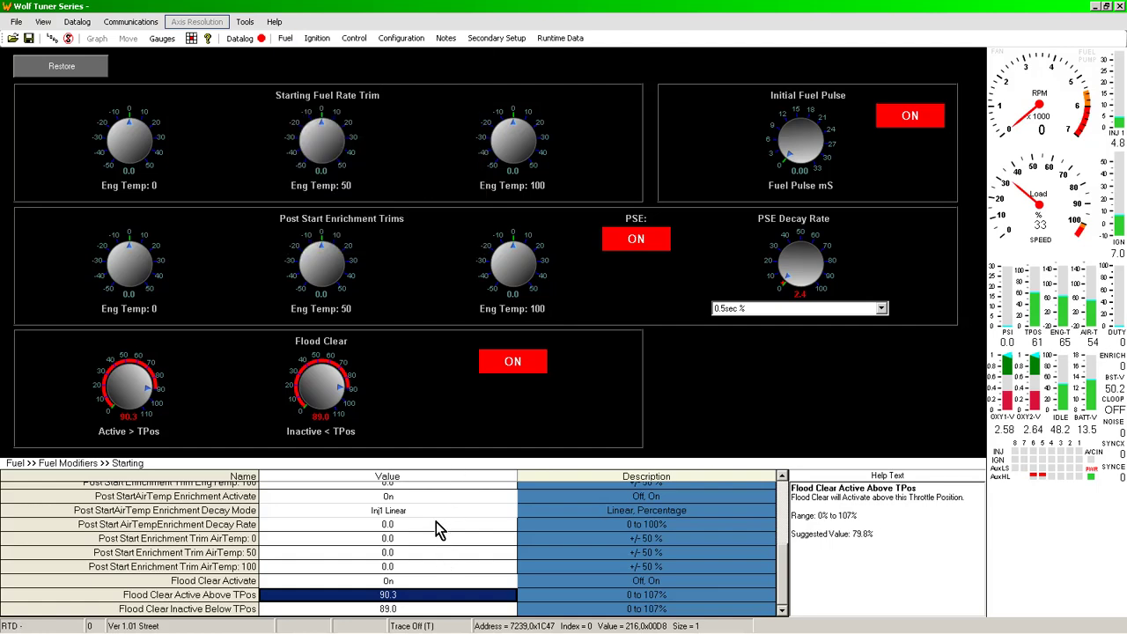
pyautogui.scroll(2, 441, 531)
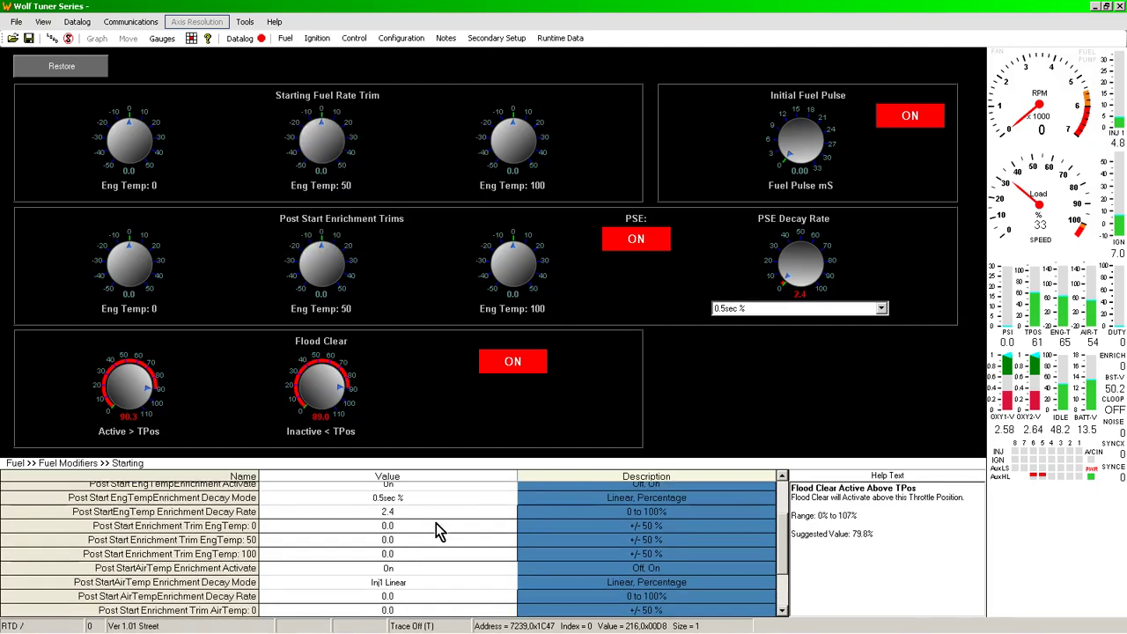
pyautogui.click(285, 39)
pyautogui.click(347, 166)
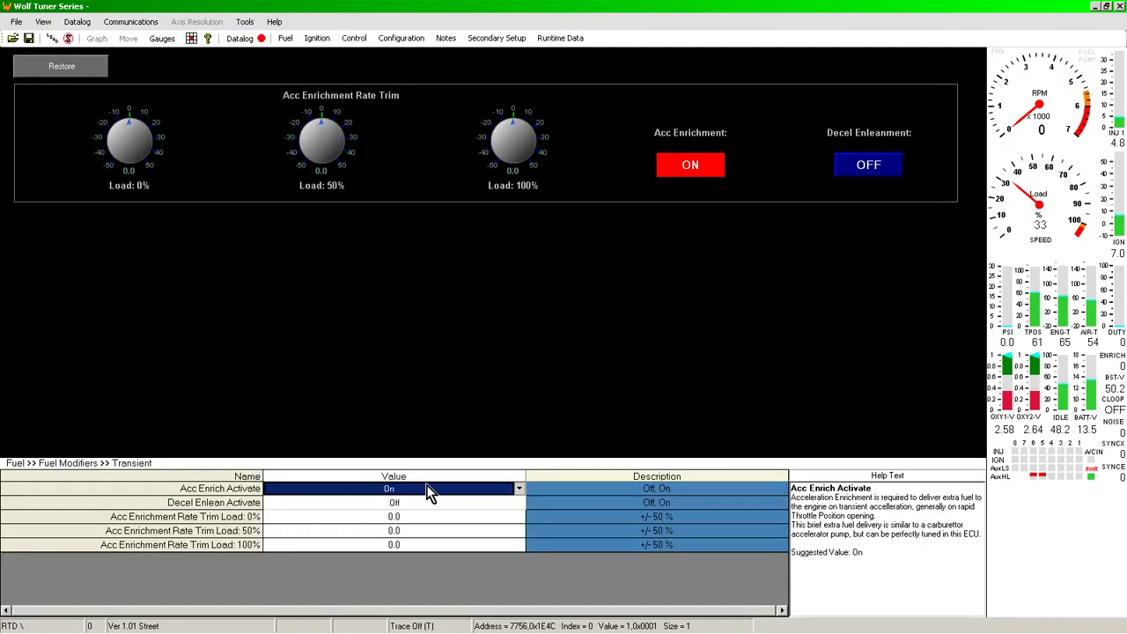
pyautogui.doubleClick(427, 493)
pyautogui.doubleClick(427, 493)
pyautogui.click(288, 39)
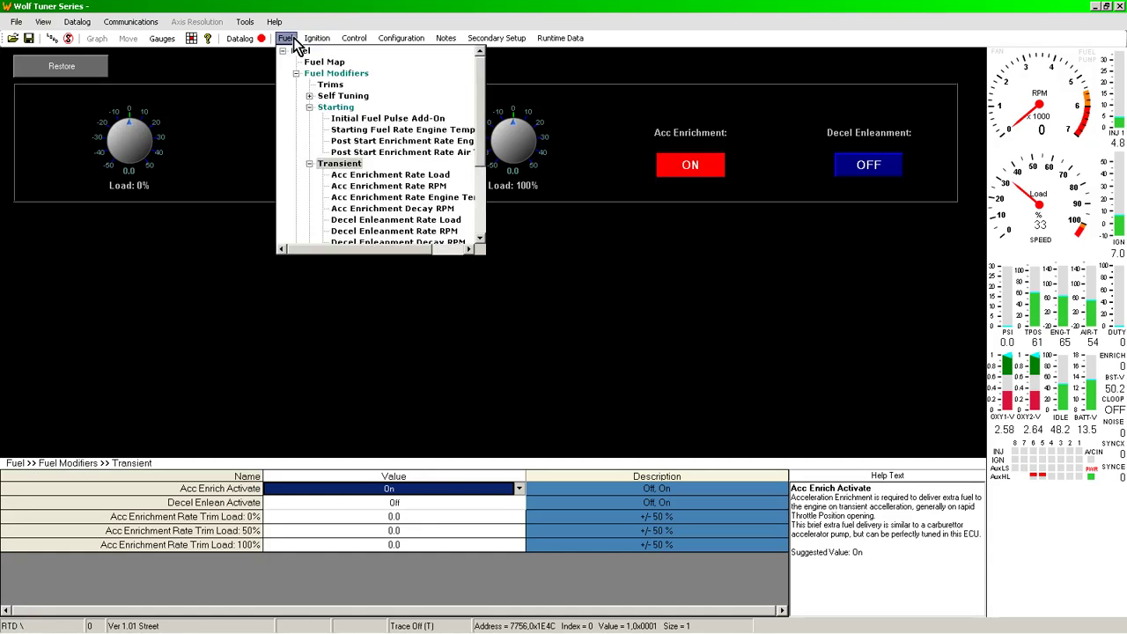
pyautogui.click(374, 175)
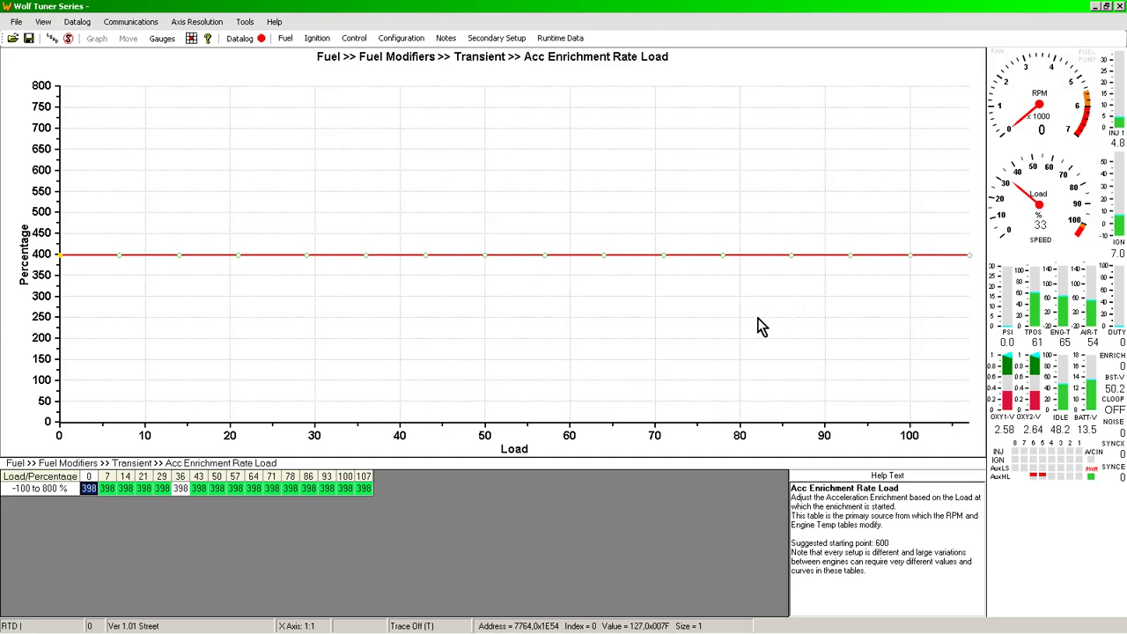
# Step: Open the Acc Enrichment Rate RPM table and set every RPM cell to 100%
pyautogui.click(286, 37)
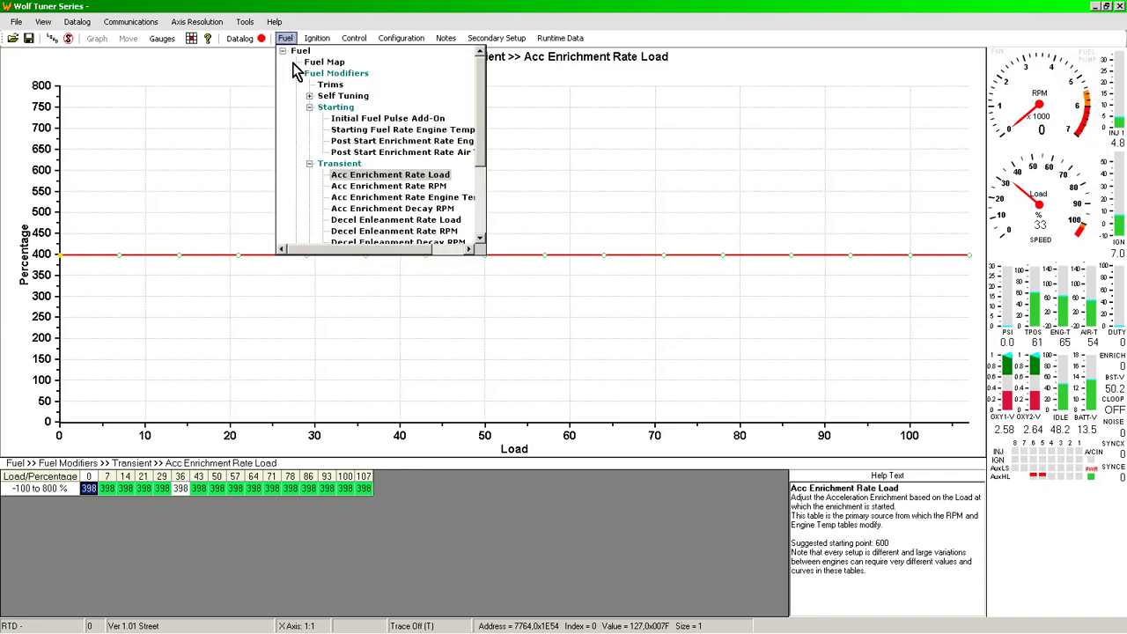
pyautogui.click(370, 186)
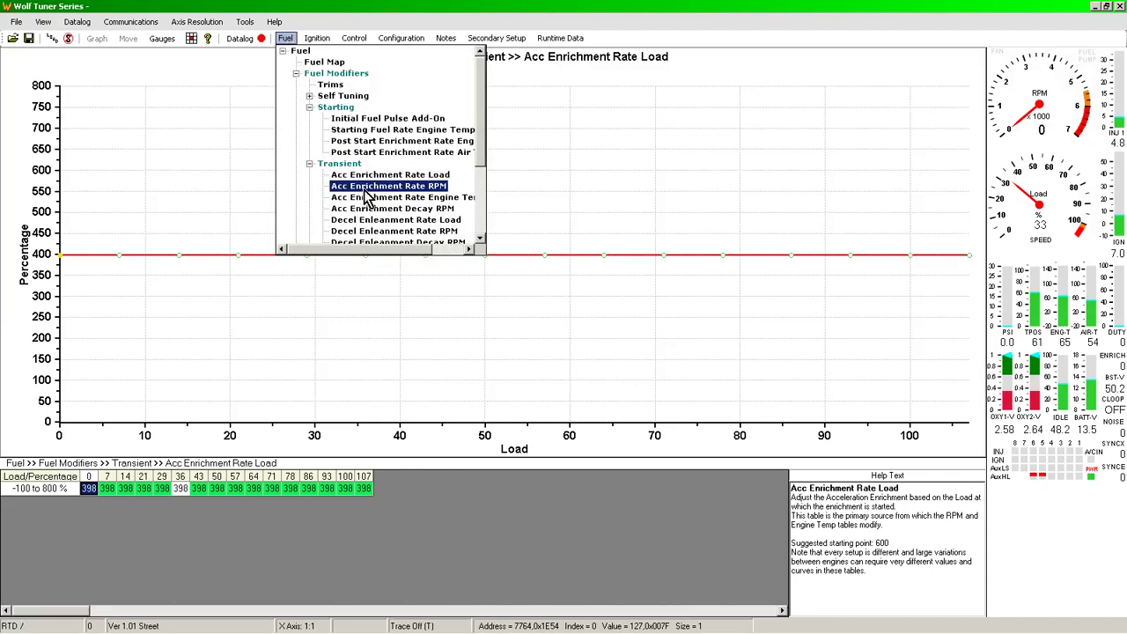
pyautogui.click(65, 492)
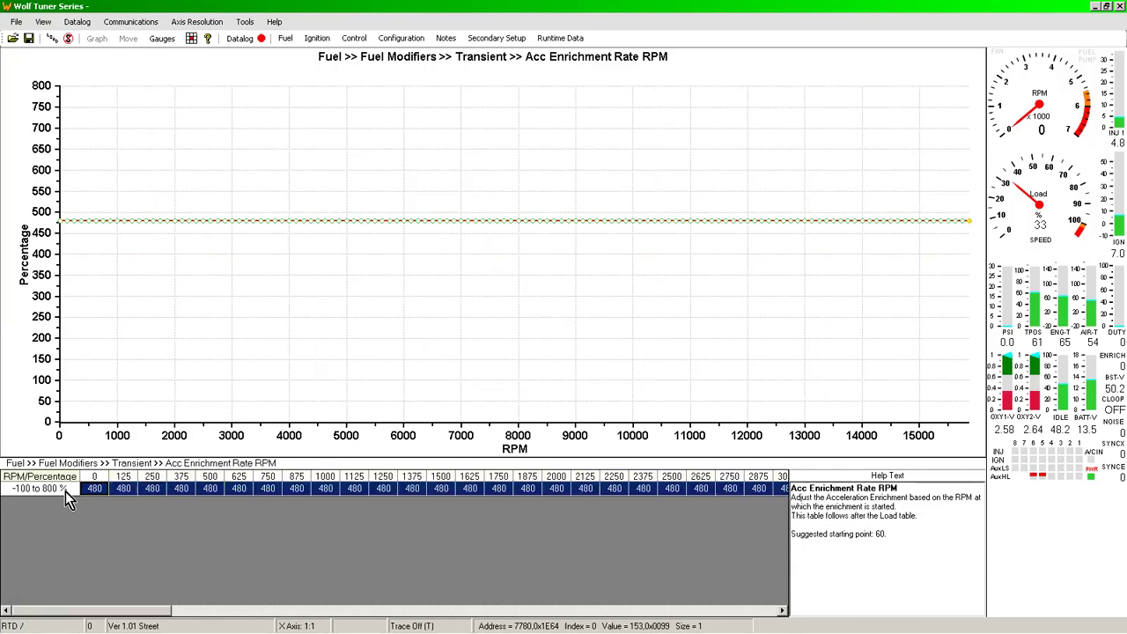
pyautogui.write('100')
pyautogui.press('Return')
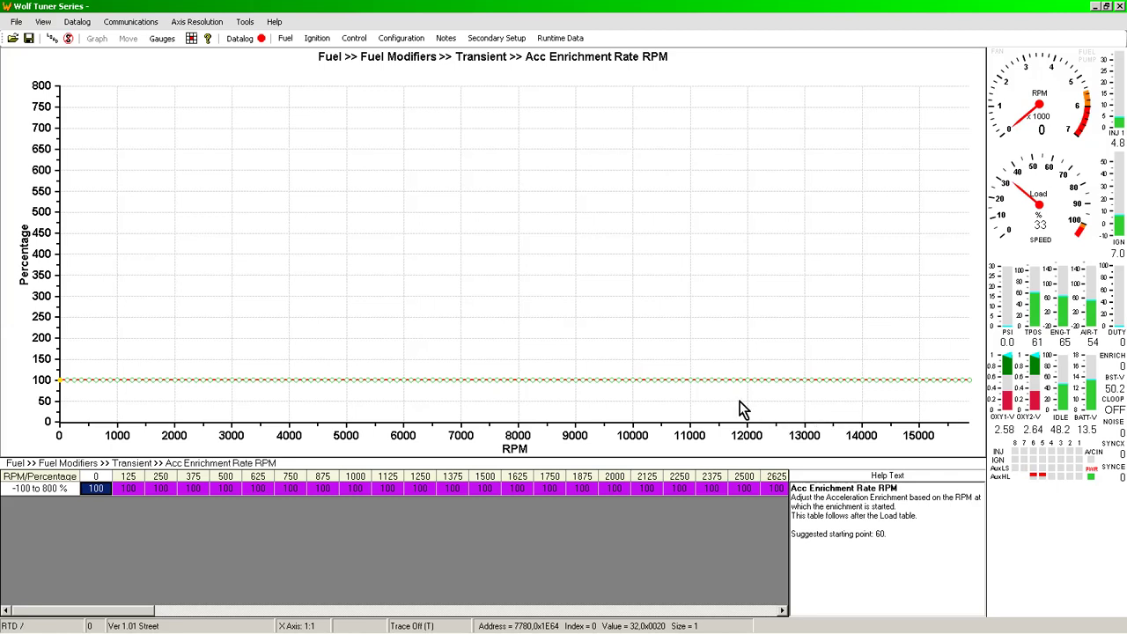
# Step: Open the Acc Enrichment Rate Engine Temp table and set its X axis resolution to 1:8
pyautogui.moveTo(686, 380)
pyautogui.click(291, 39)
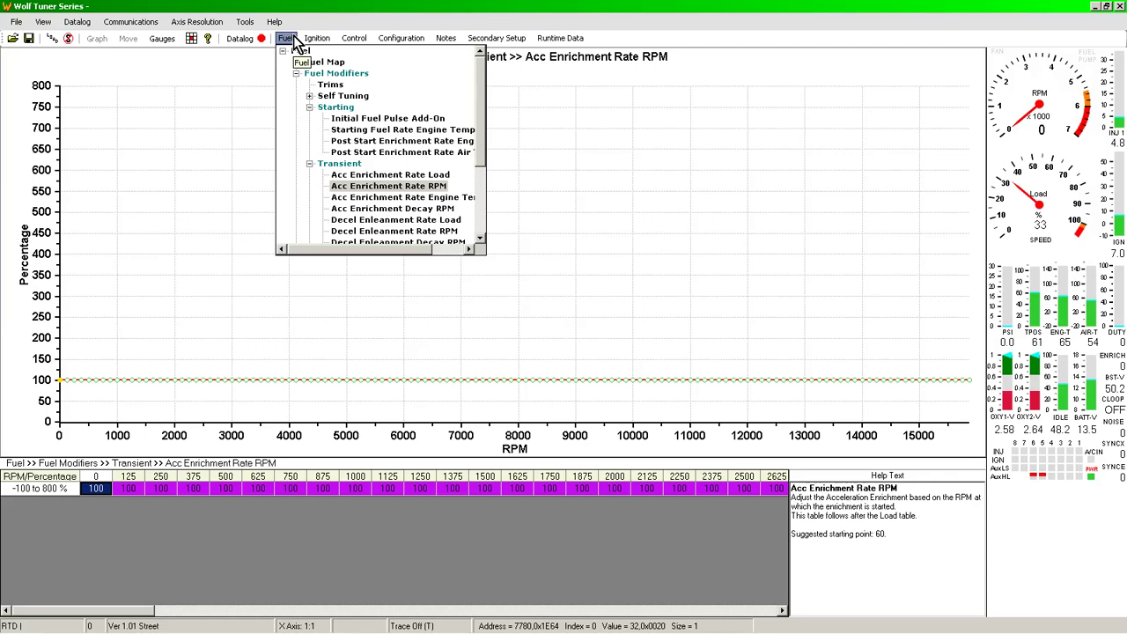
pyautogui.click(375, 197)
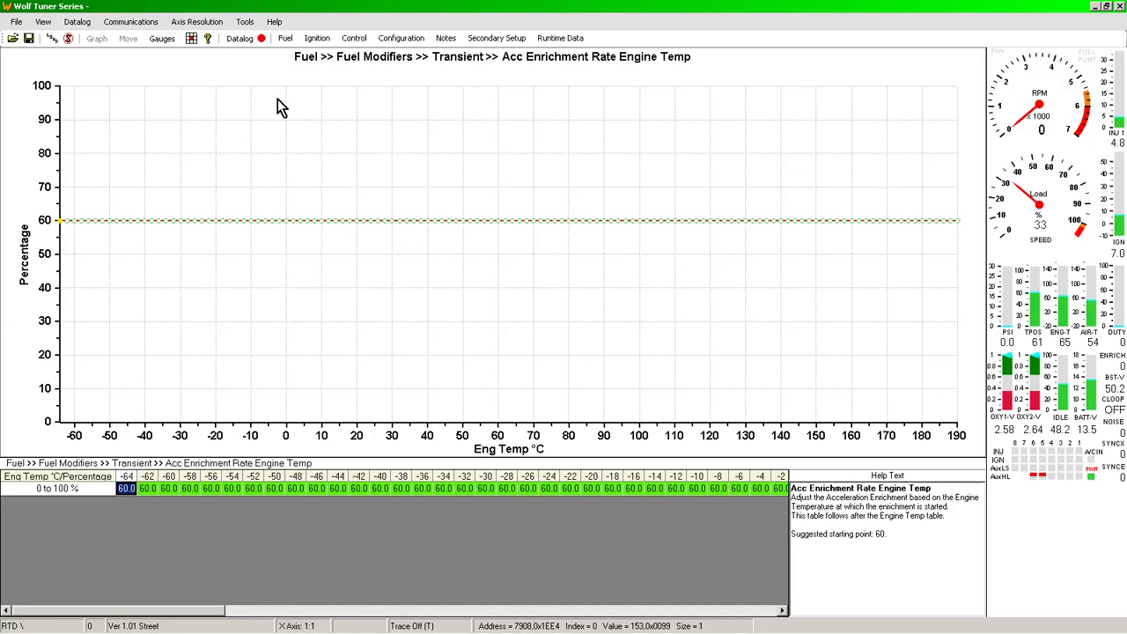
pyautogui.press('x')
pyautogui.press('x')
pyautogui.press('x')
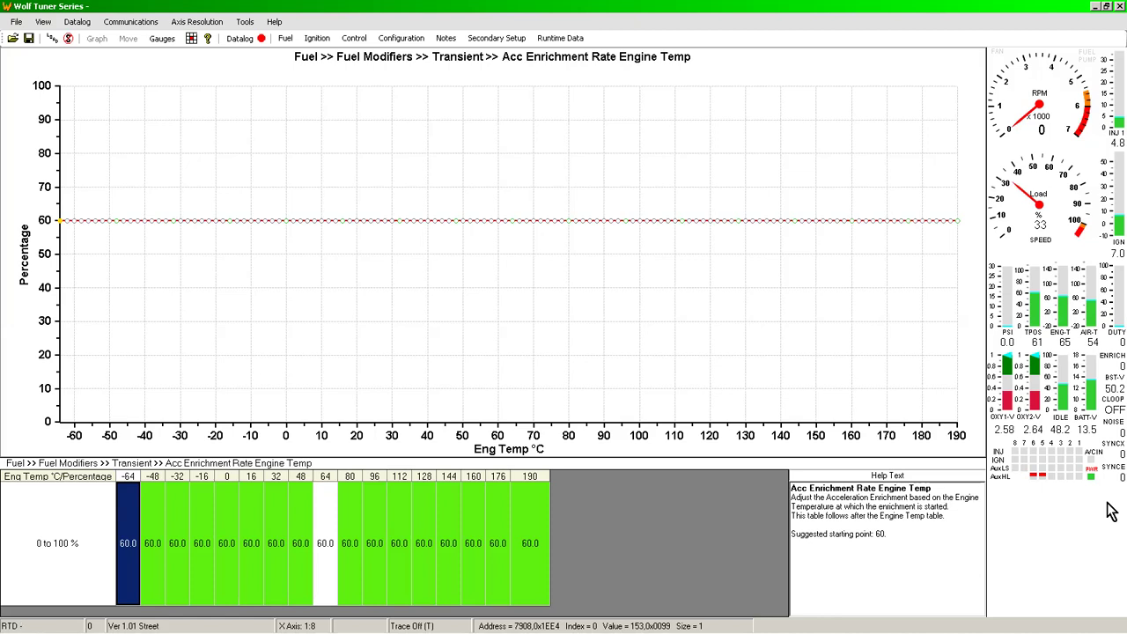
# Step: Set the engine temperature enrichment to 50% at 16 °C, 40% at 32 °C, 30% at 48 °C and 20% at 64 °C
pyautogui.press('Right')
pyautogui.press('Right')
pyautogui.press('Right')
pyautogui.press('Right')
pyautogui.press('Right')
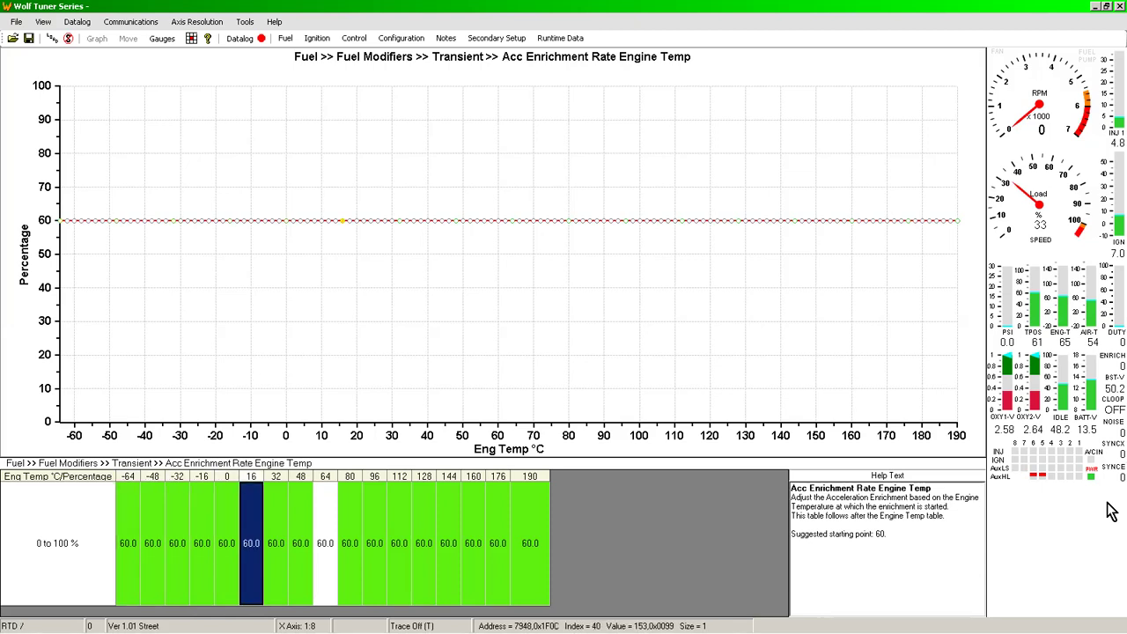
pyautogui.write('50')
pyautogui.press('Return')
pyautogui.write('40')
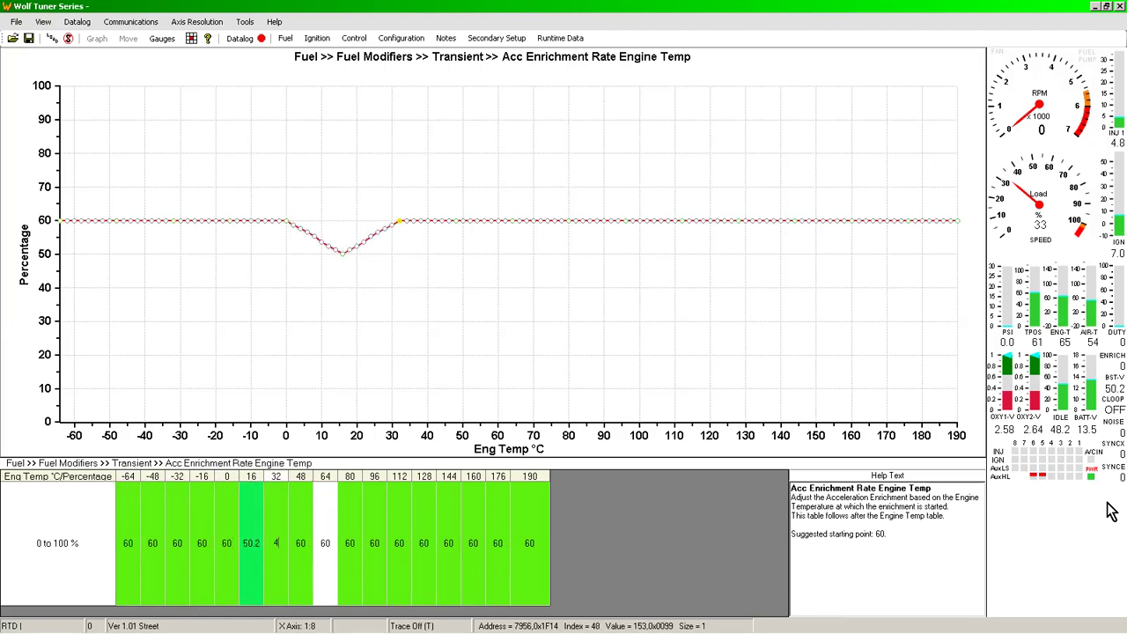
pyautogui.press('Return')
pyautogui.write('30')
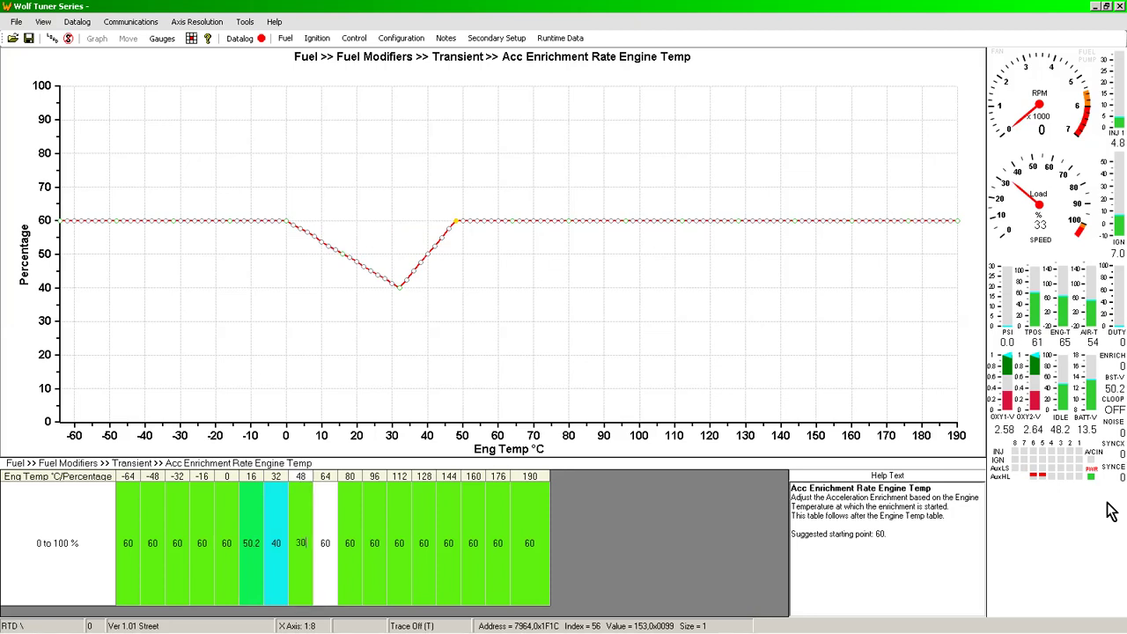
pyautogui.press('Return')
pyautogui.write('20')
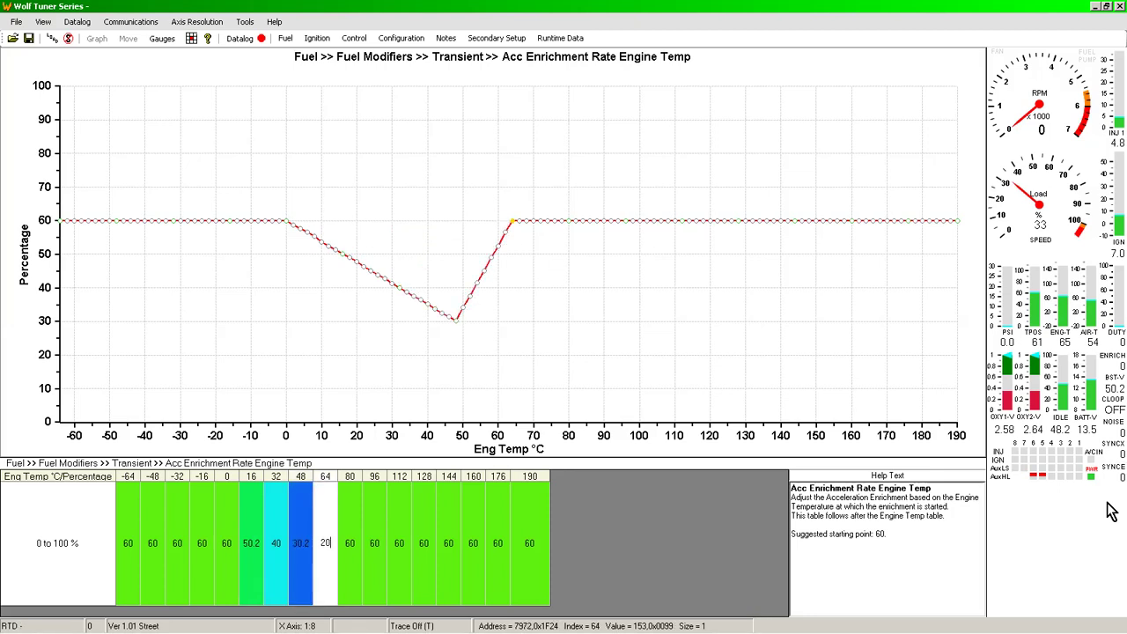
pyautogui.press('Return')
# Step: Set all engine temperature enrichment cells from 80 °C to 190 °C to 20%
pyautogui.hotkey('shift', 'Right')
pyautogui.hotkey('shift', 'Right')
pyautogui.hotkey('shift', 'Right')
pyautogui.hotkey('shift', 'Right')
pyautogui.hotkey('shift', 'Right')
pyautogui.hotkey('shift', 'Right')
pyautogui.hotkey('shift', 'Right')
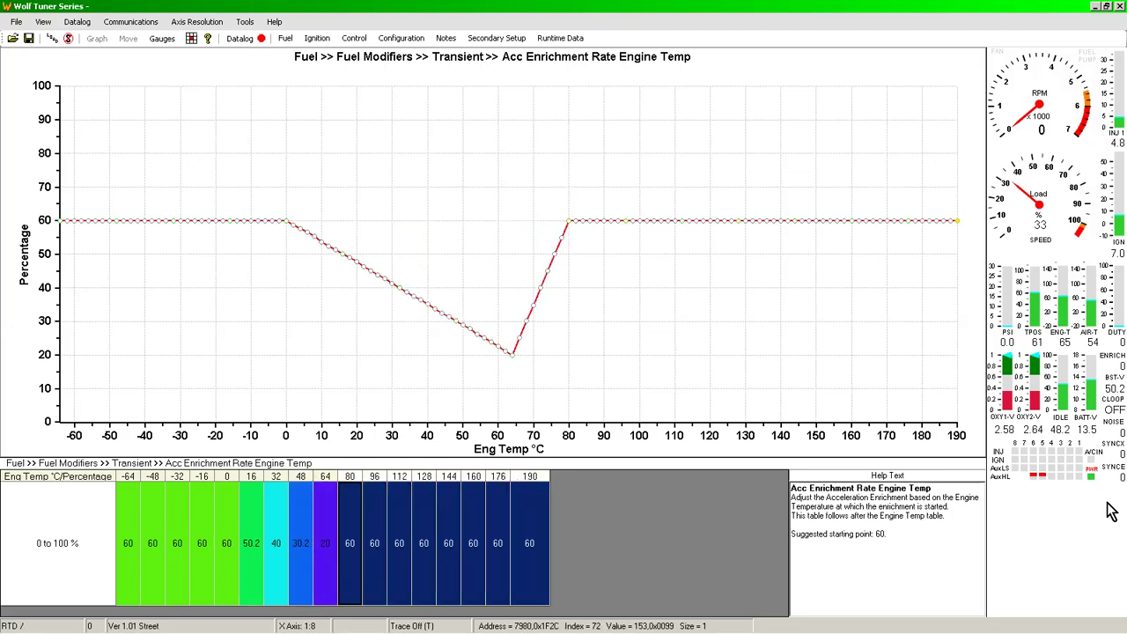
pyautogui.write('20')
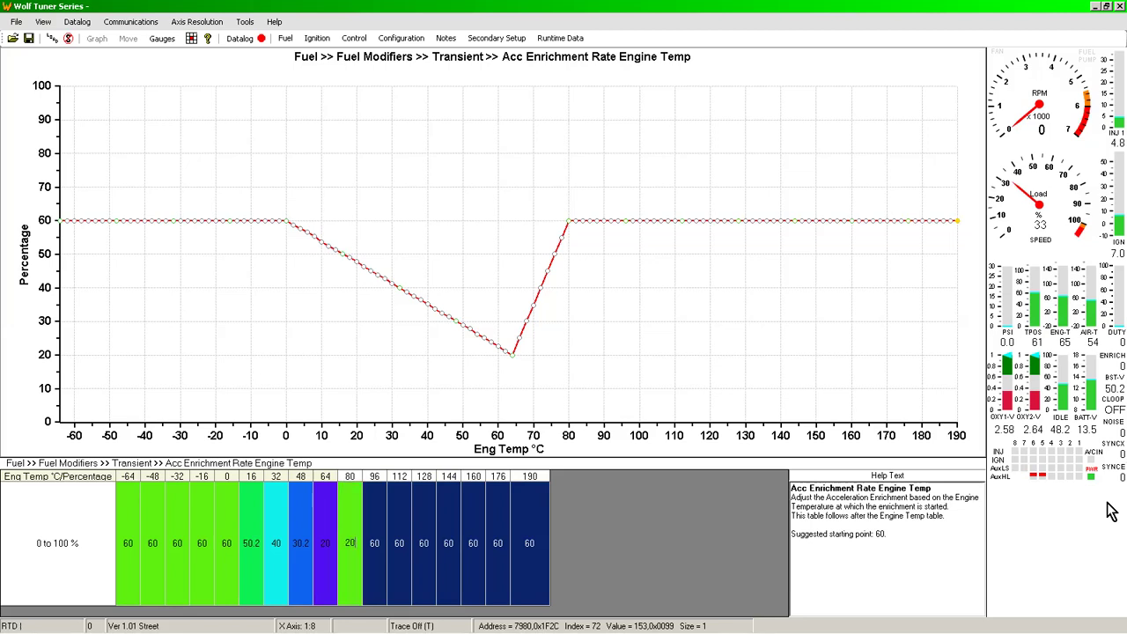
pyautogui.press('Return')
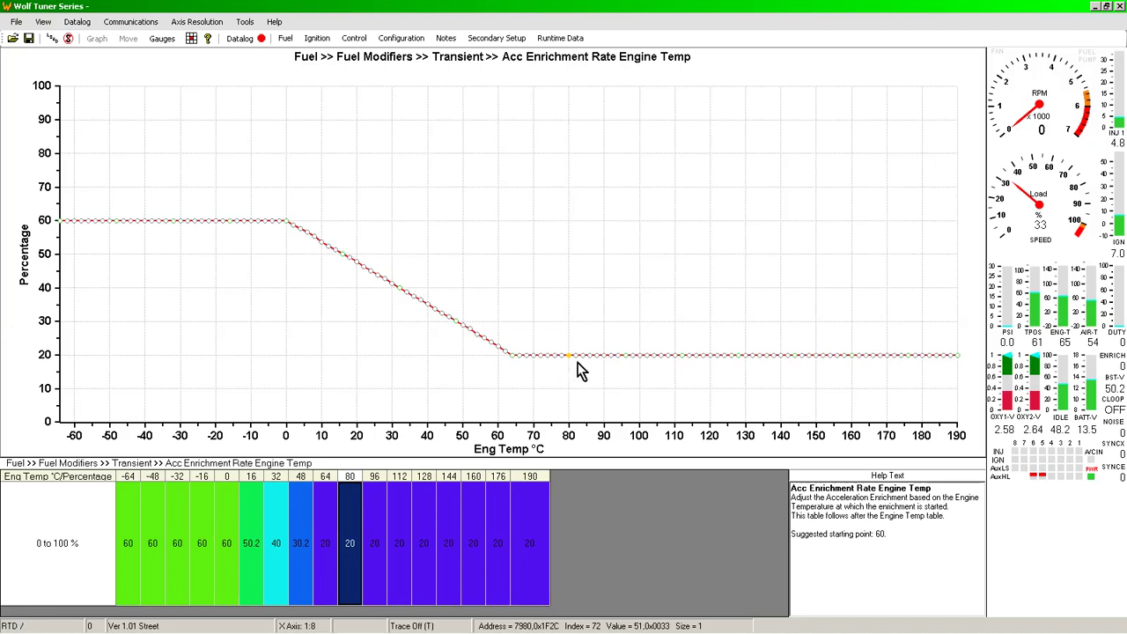
# Step: Open the Acc Enrichment Decay RPM table under the Transient fuel modifiers
pyautogui.moveTo(574, 365)
pyautogui.click(287, 38)
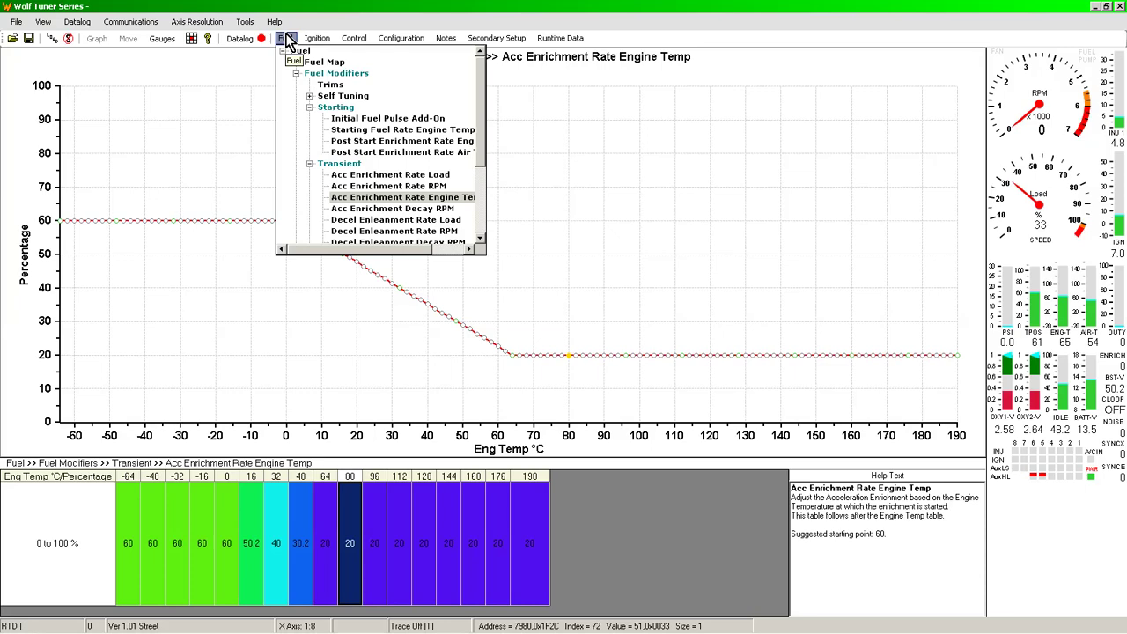
pyautogui.click(361, 208)
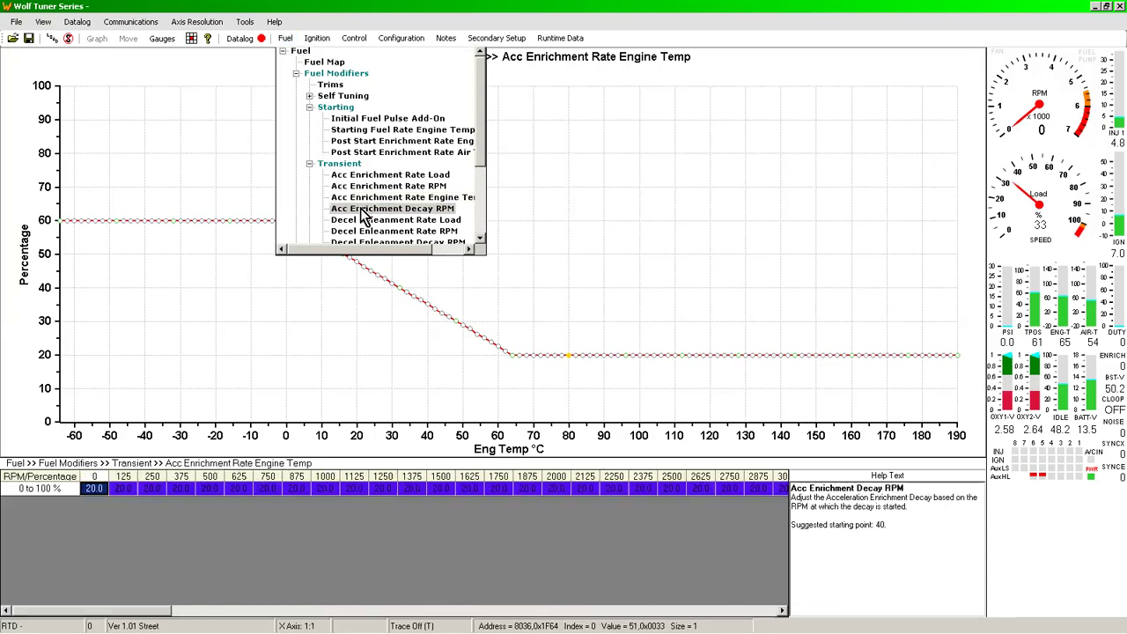
# Step: Set every RPM cell of the Acc Enrichment Decay table to 50%
pyautogui.click(61, 489)
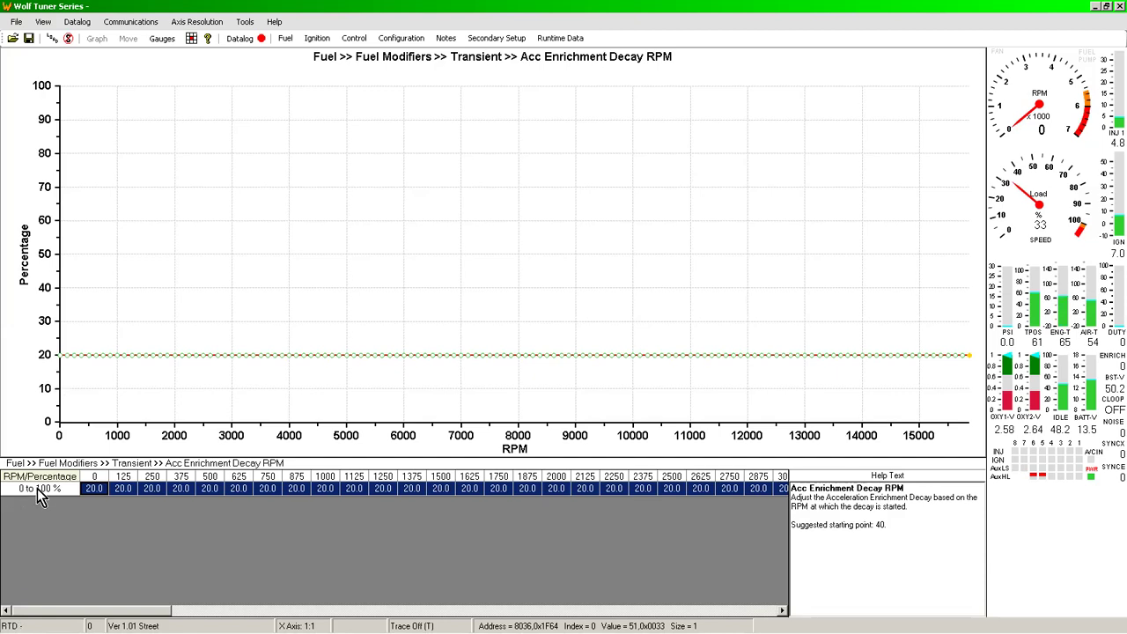
pyautogui.write('50')
pyautogui.press('Return')
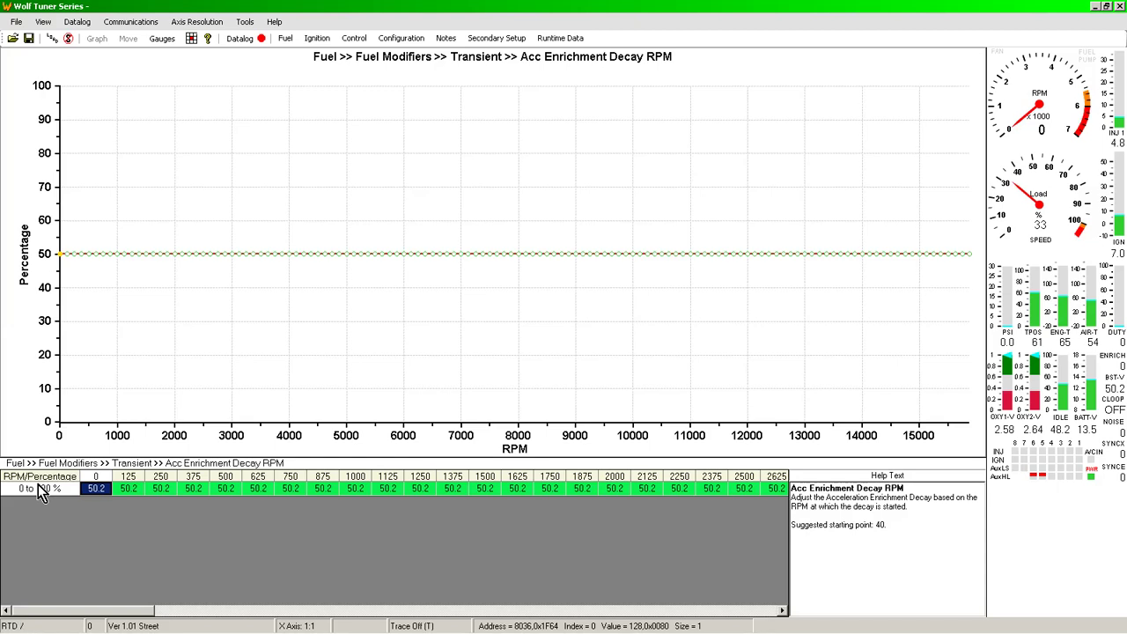
# Step: Set every RPM cell of the Acc Enrichment Decay table to 2%
pyautogui.click(62, 494)
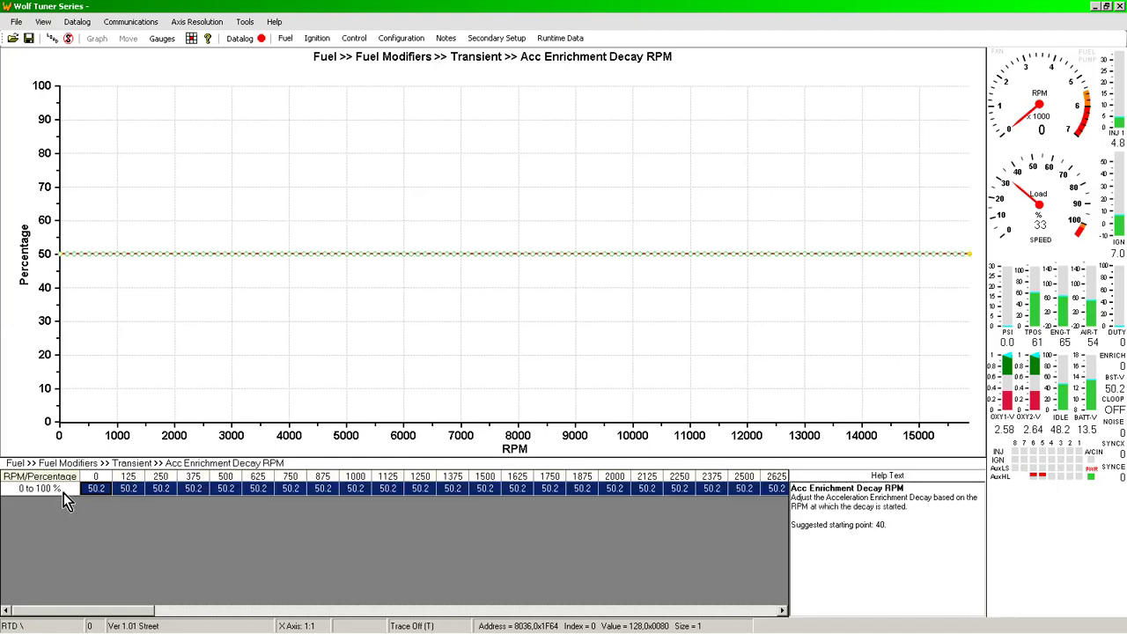
pyautogui.write('2')
pyautogui.press('Return')
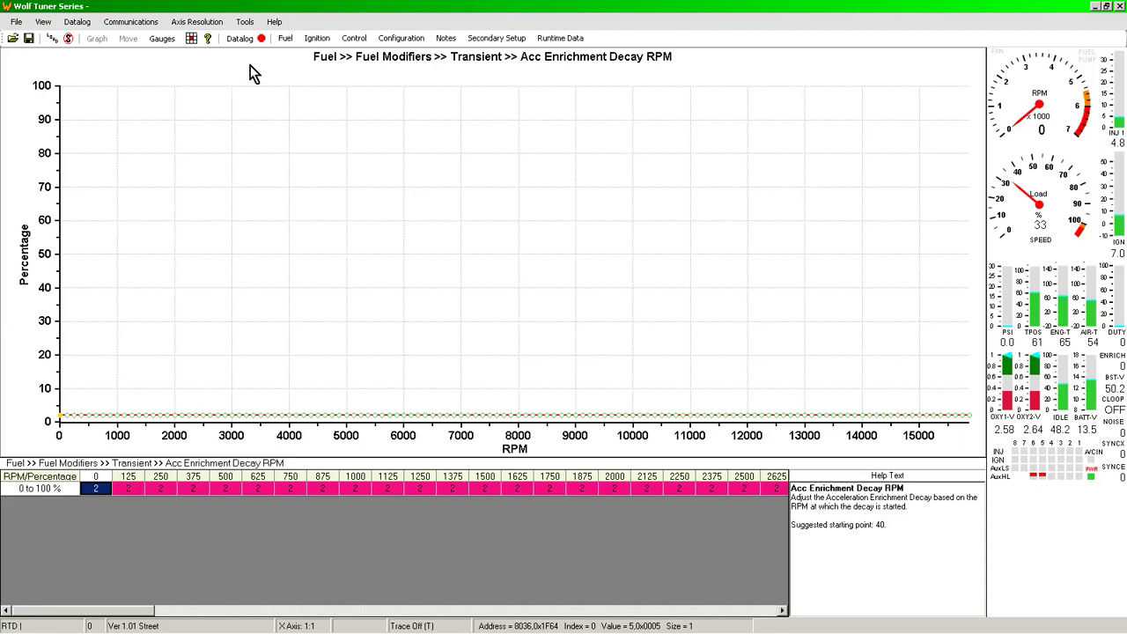
# Step: Open the Acc Enrichment Rate Load table and set its X axis resolution to 1:8
pyautogui.click(285, 38)
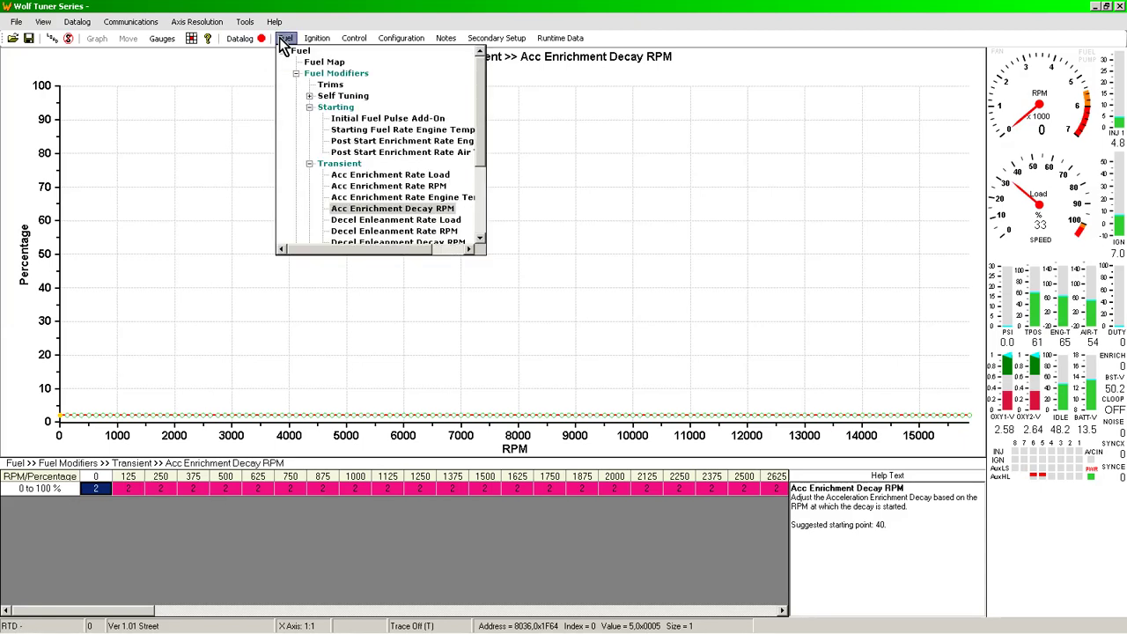
pyautogui.click(370, 175)
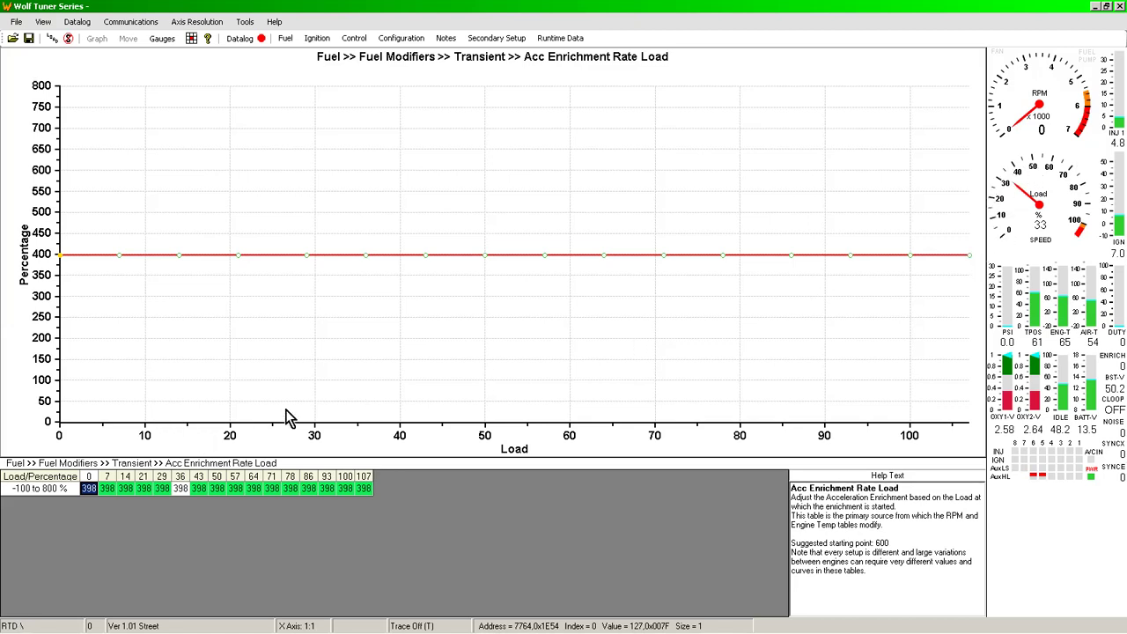
pyautogui.scroll(3, 273, 480)
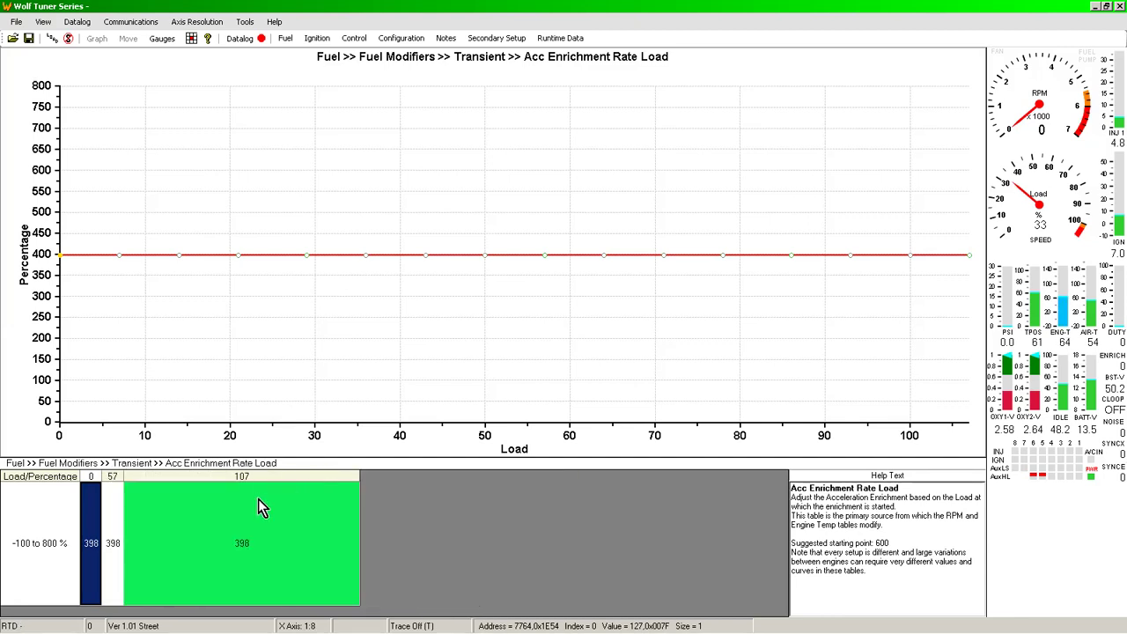
pyautogui.moveTo(166, 627)
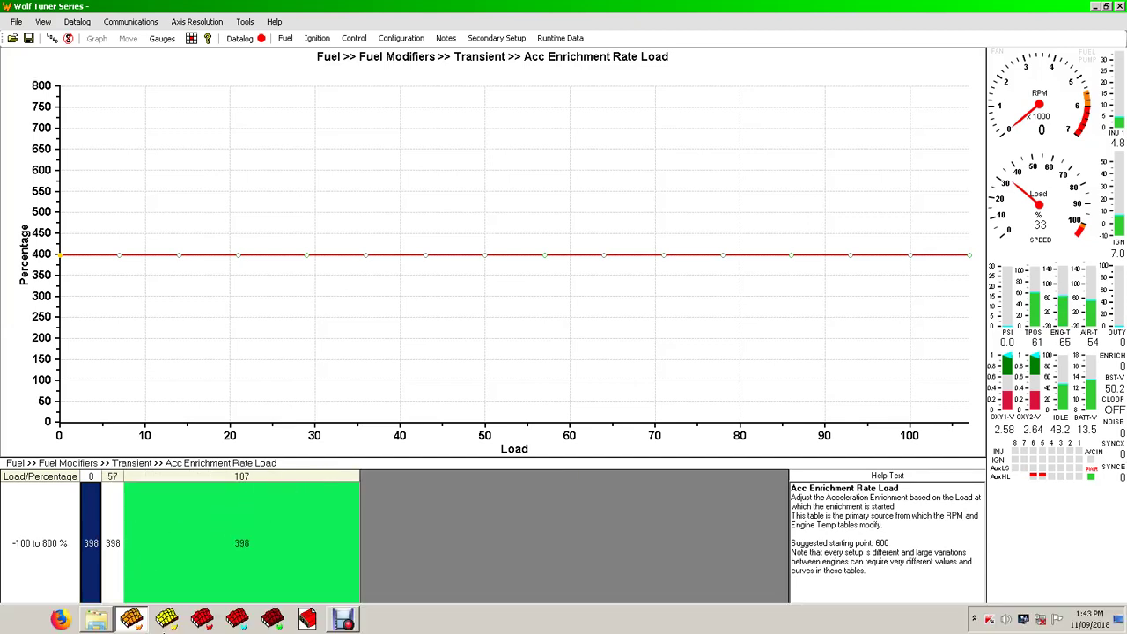
# Step: Raise the enrichment rate at 0 load to 800% with coarse increments
pyautogui.press('pageup')
pyautogui.press('pageup')
pyautogui.press('pageup')
pyautogui.press('pageup')
pyautogui.press('pageup')
pyautogui.press('pageup')
pyautogui.press('pageup')
pyautogui.press('pageup')
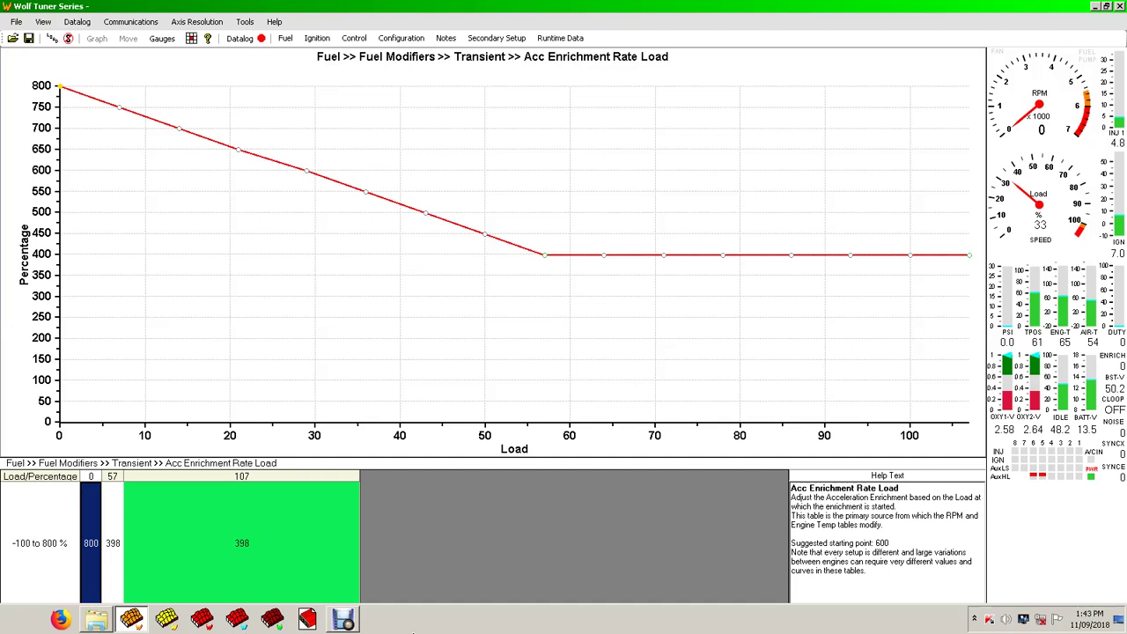
pyautogui.press('pagedown')
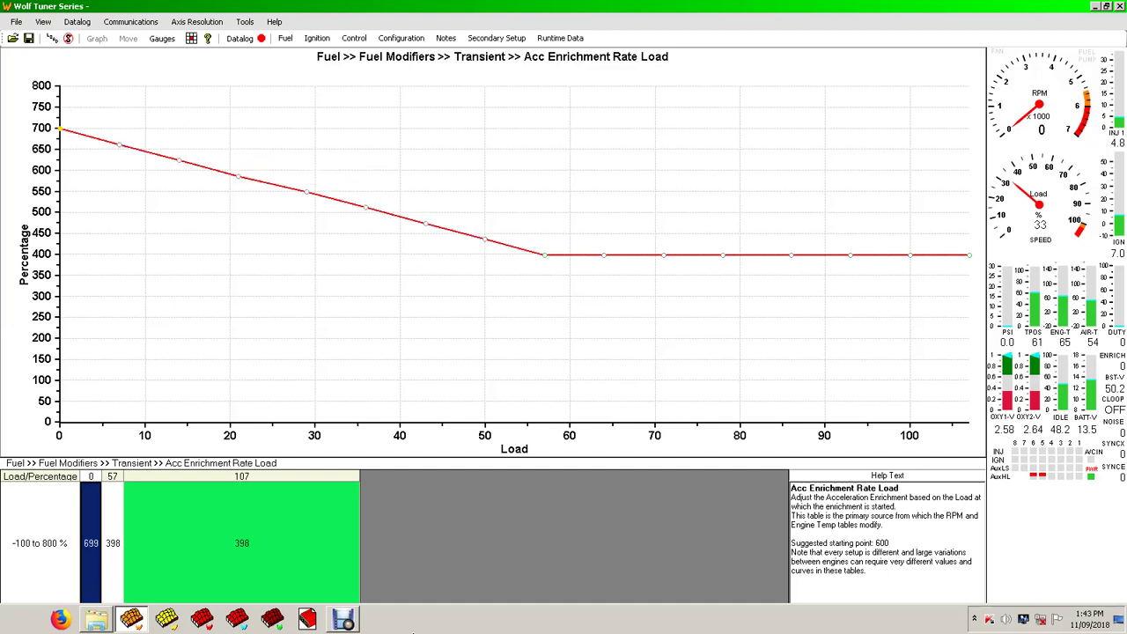
pyautogui.press('pageup')
pyautogui.press('pageup')
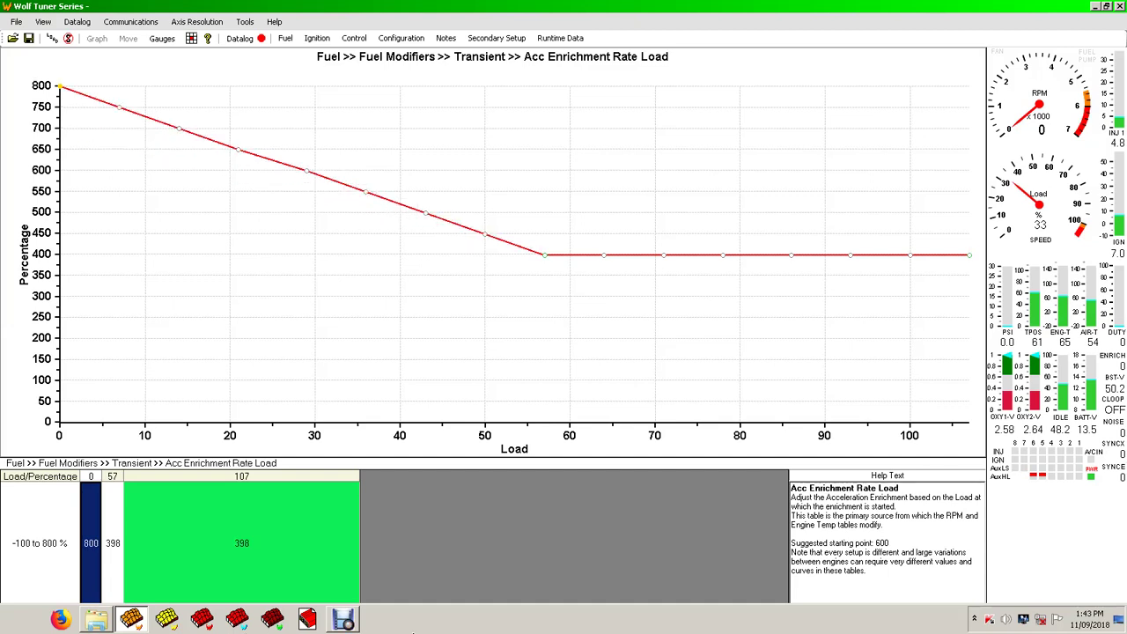
# Step: Lower the enrichment rate at 107 load to 147% with coarse decrements
pyautogui.press('Right')
pyautogui.press('Right')
pyautogui.press('pagedown')
pyautogui.press('pagedown')
pyautogui.press('pagedown')
pyautogui.press('pagedown')
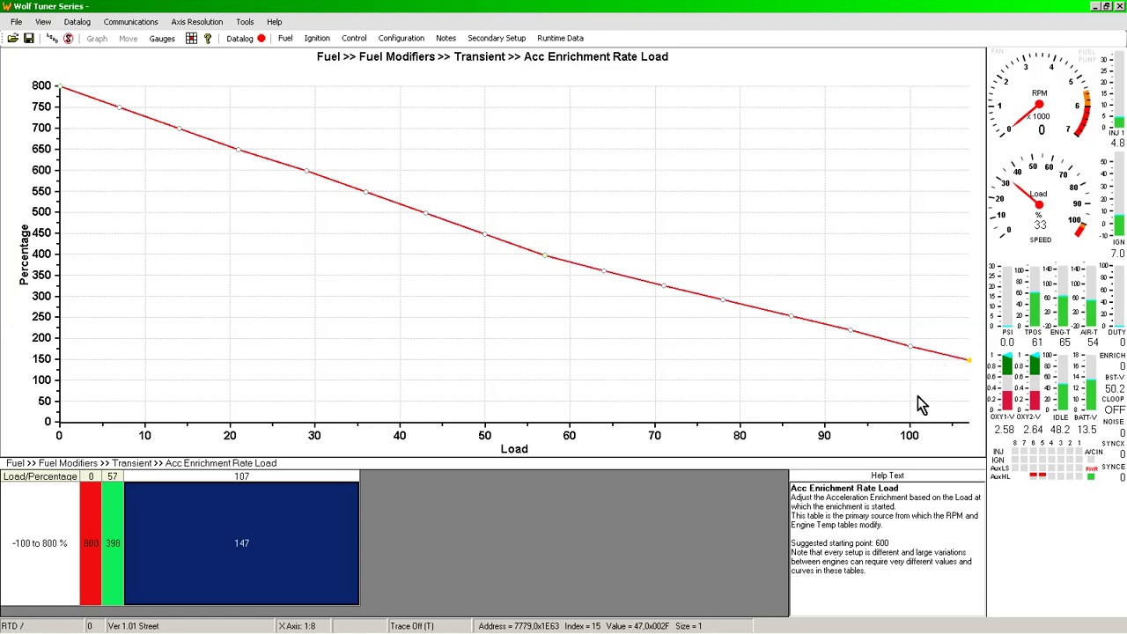
# Step: Open the Acc Enrichment Rate RPM table again
pyautogui.click(288, 40)
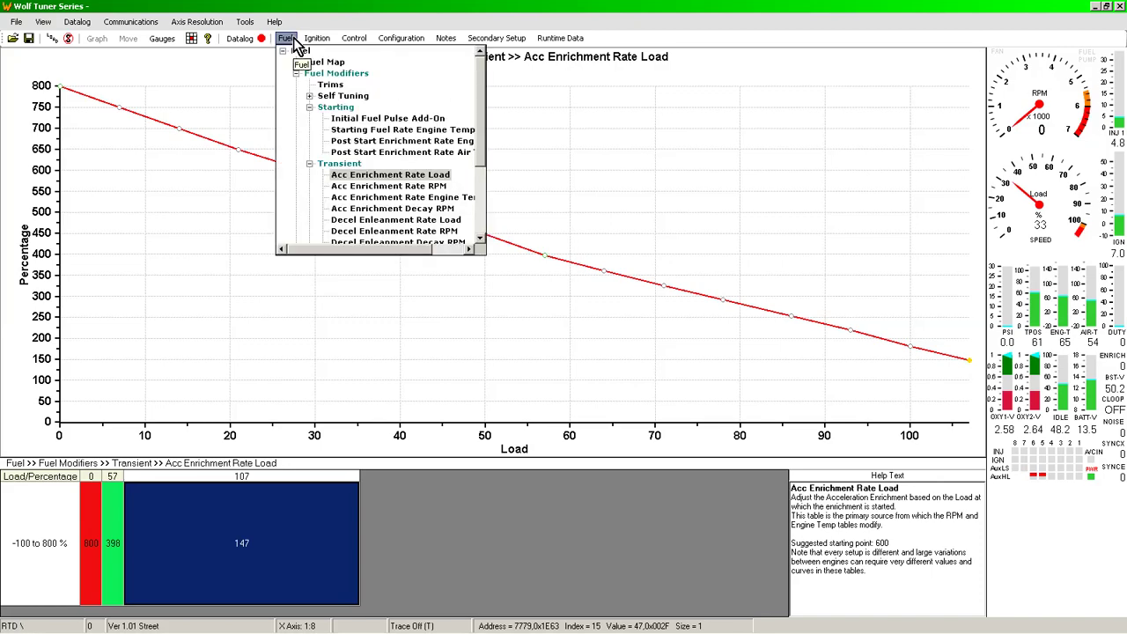
pyautogui.click(359, 187)
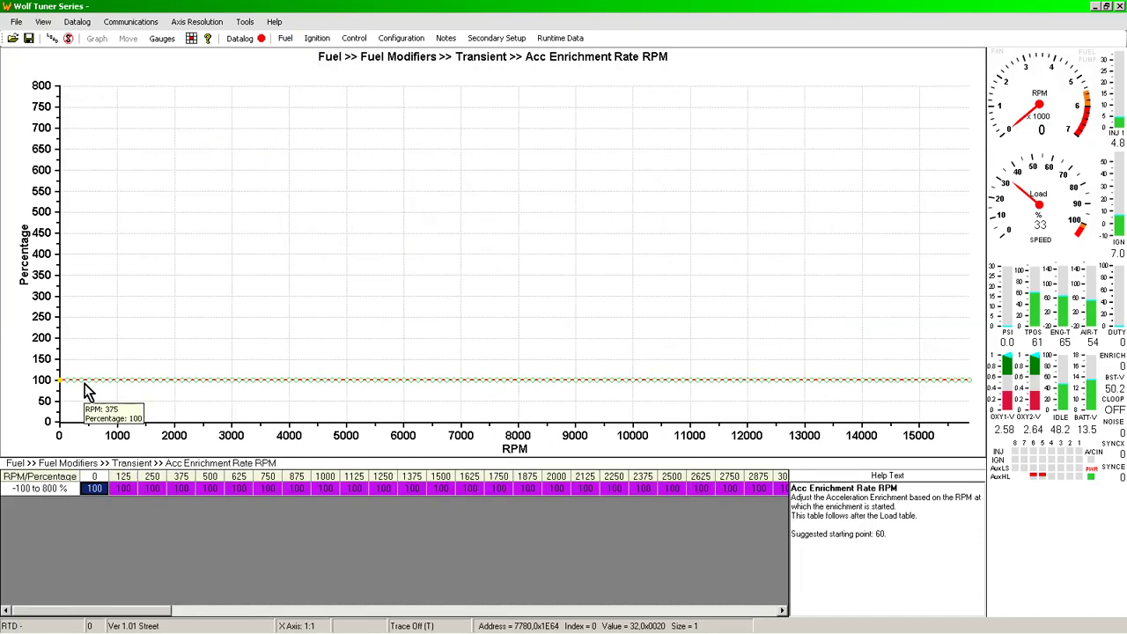
# Step: Set the RPM table's X axis resolution to 1:8 and raise the enrichment rate at 0 RPM to 301% with coarse increments
pyautogui.moveTo(121, 388)
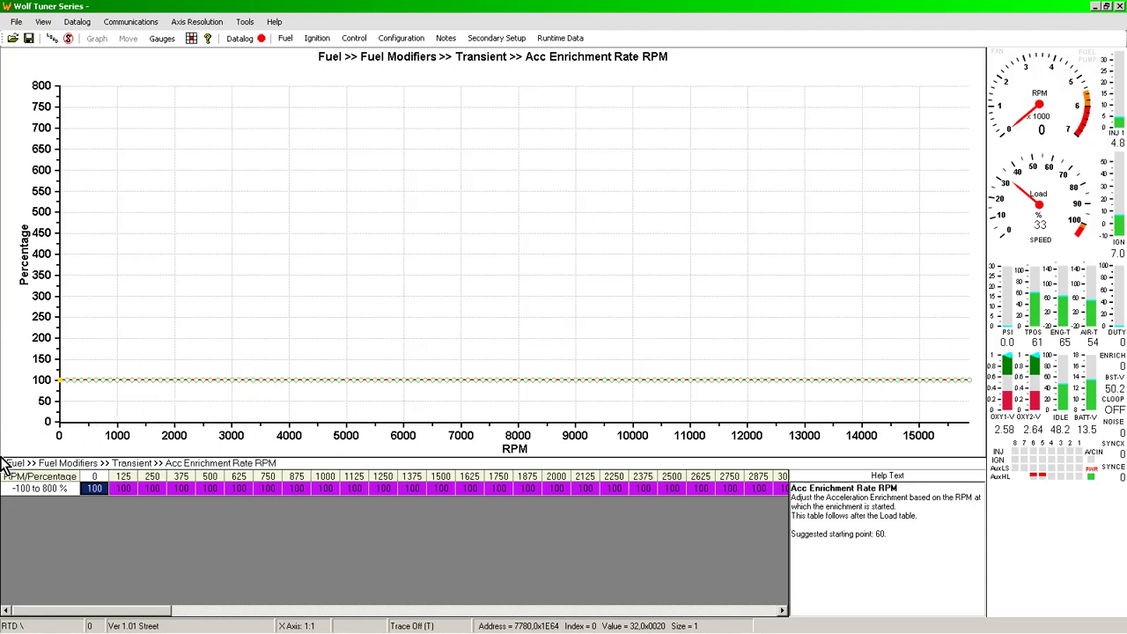
pyautogui.press('x')
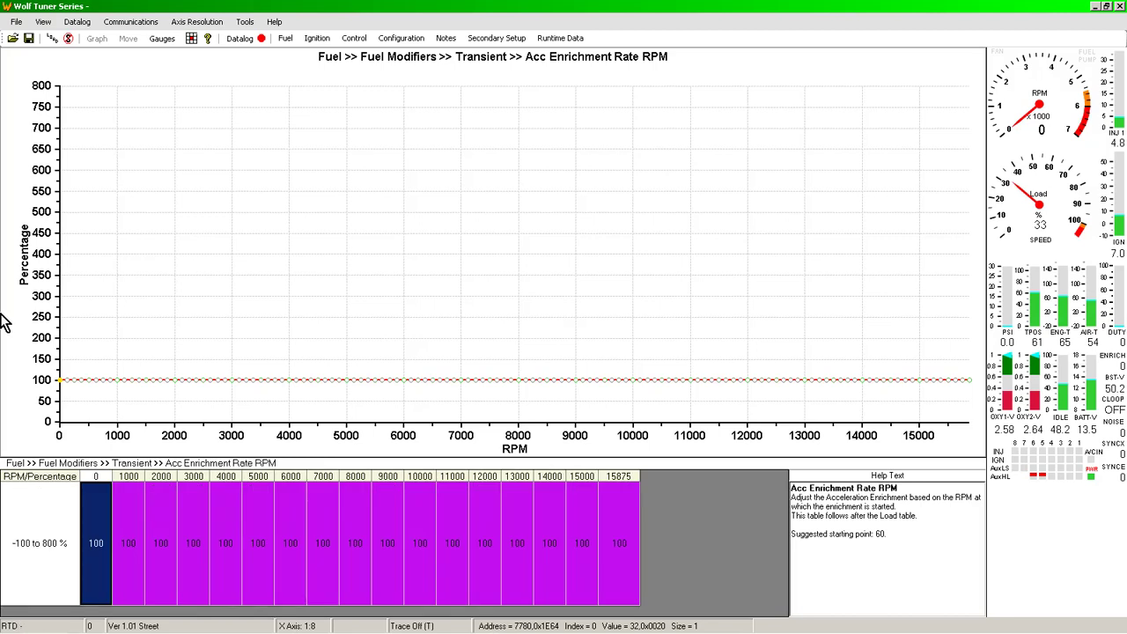
pyautogui.press('pageup')
pyautogui.press('pageup')
pyautogui.press('pageup')
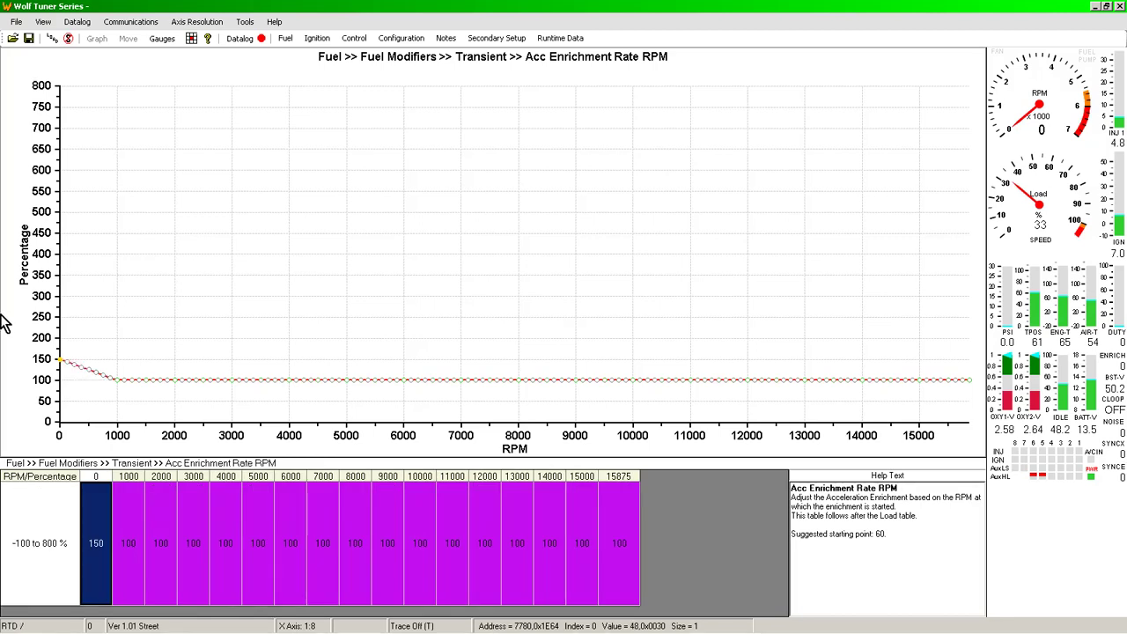
pyautogui.press('pageup')
# Step: Raise the enrichment rate to 203% at 1000 RPM and to 150% at 2000 RPM
pyautogui.press('Right')
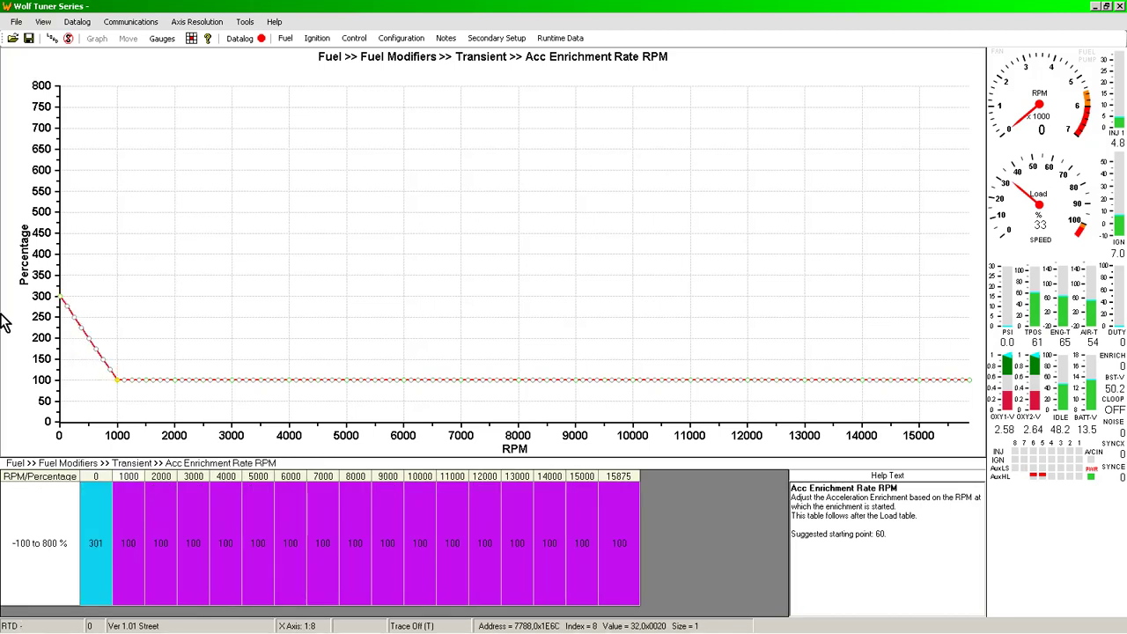
pyautogui.press('Up')
pyautogui.press('pageup')
pyautogui.press('pageup')
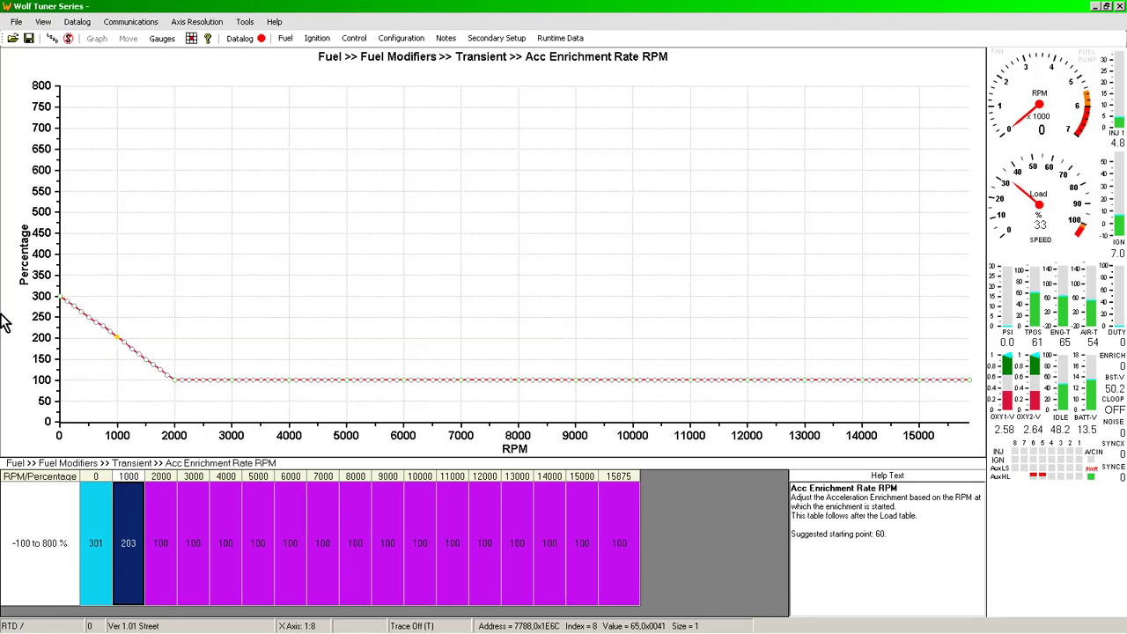
pyautogui.press('Right')
pyautogui.press('pageup')
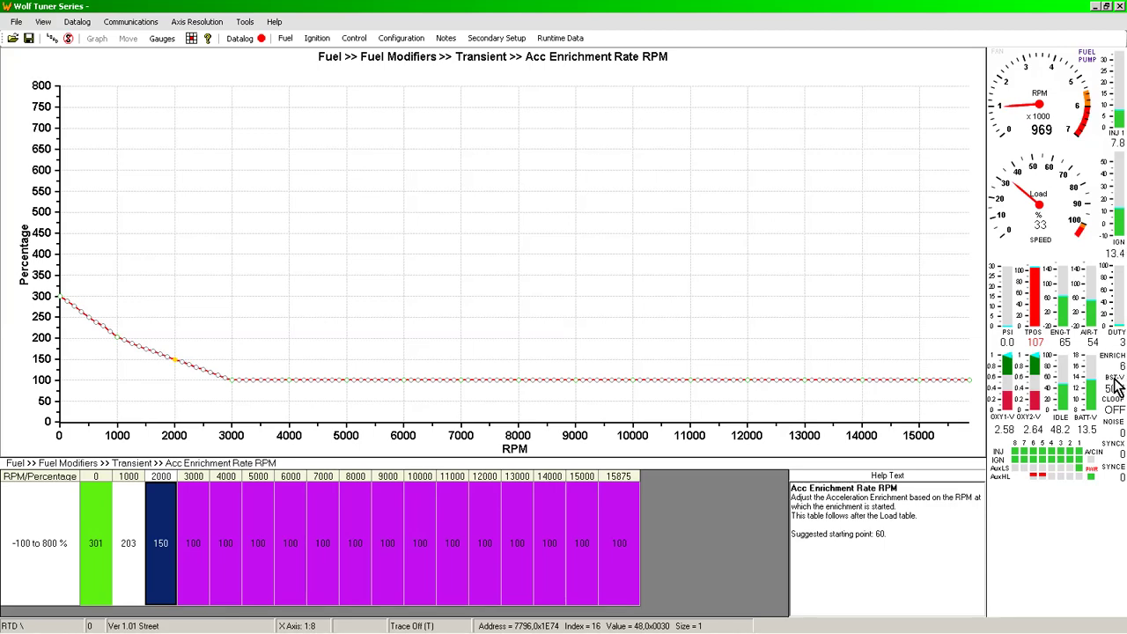
# Step: Open the Acc Enrichment Decay RPM table and set the decay across the whole RPM row to 70%
pyautogui.click(286, 39)
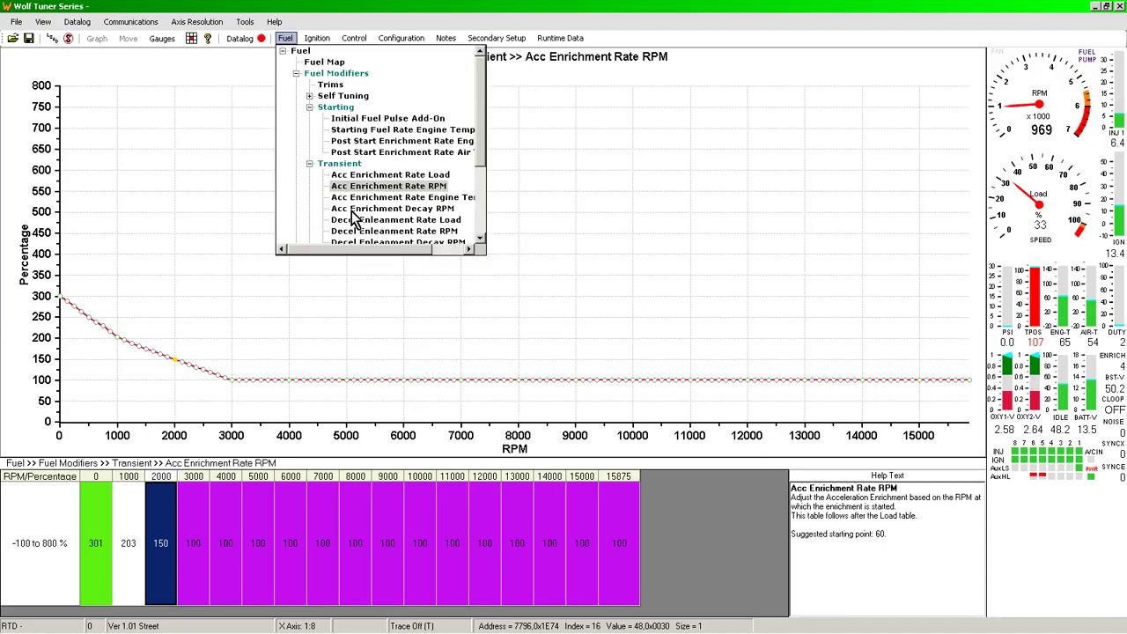
pyautogui.click(354, 208)
pyautogui.click(64, 489)
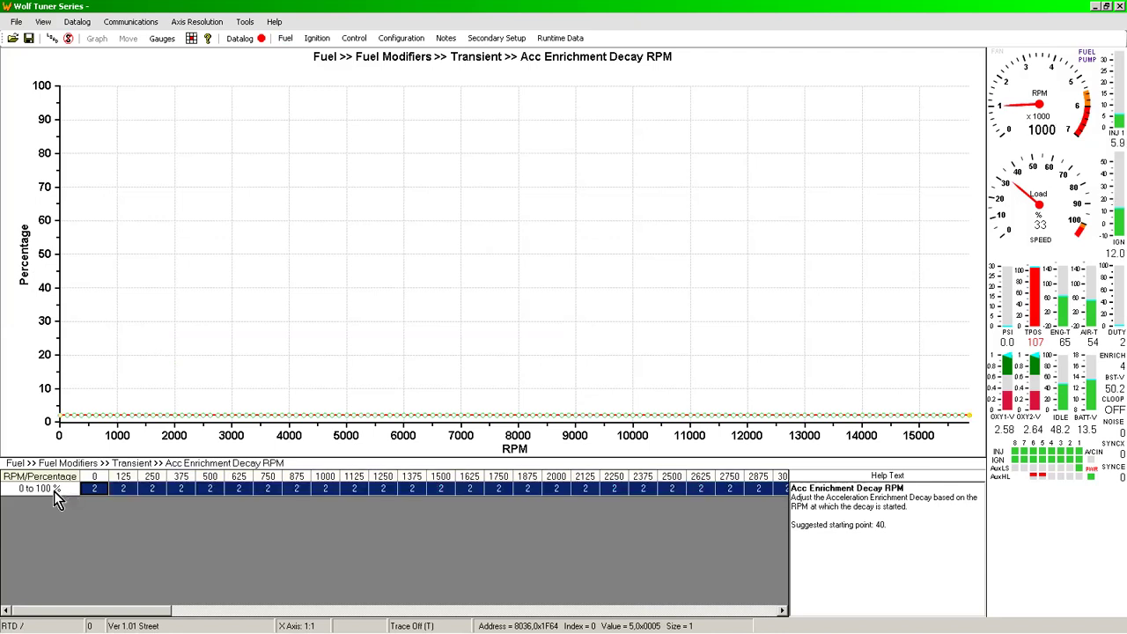
pyautogui.write('70')
pyautogui.press('Return')
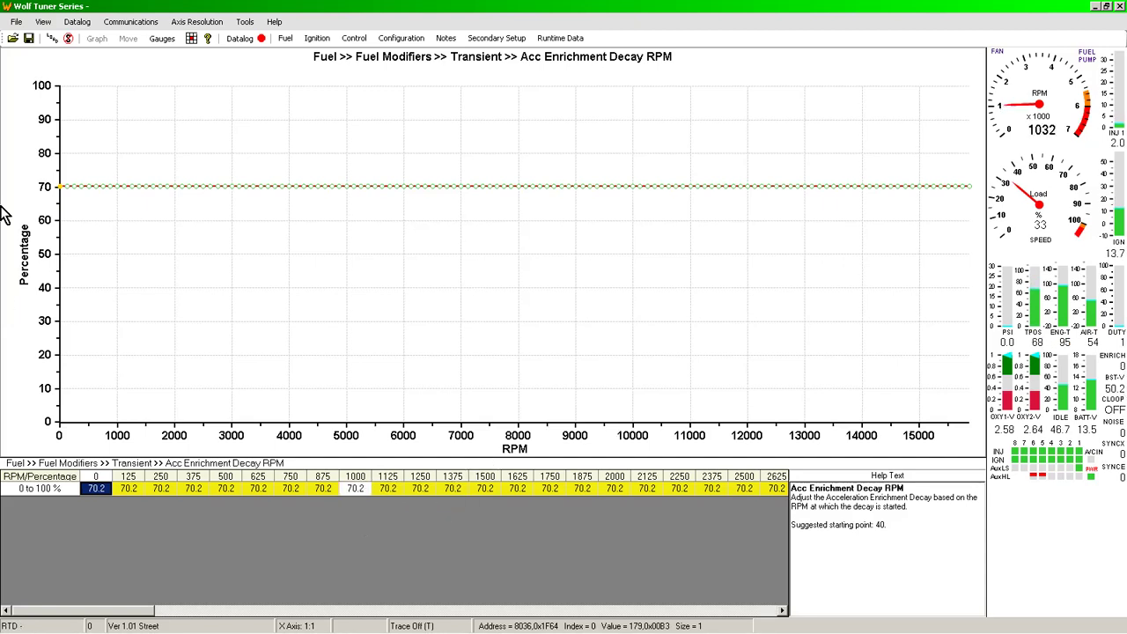
pyautogui.moveTo(237, 630)
pyautogui.click(343, 621)
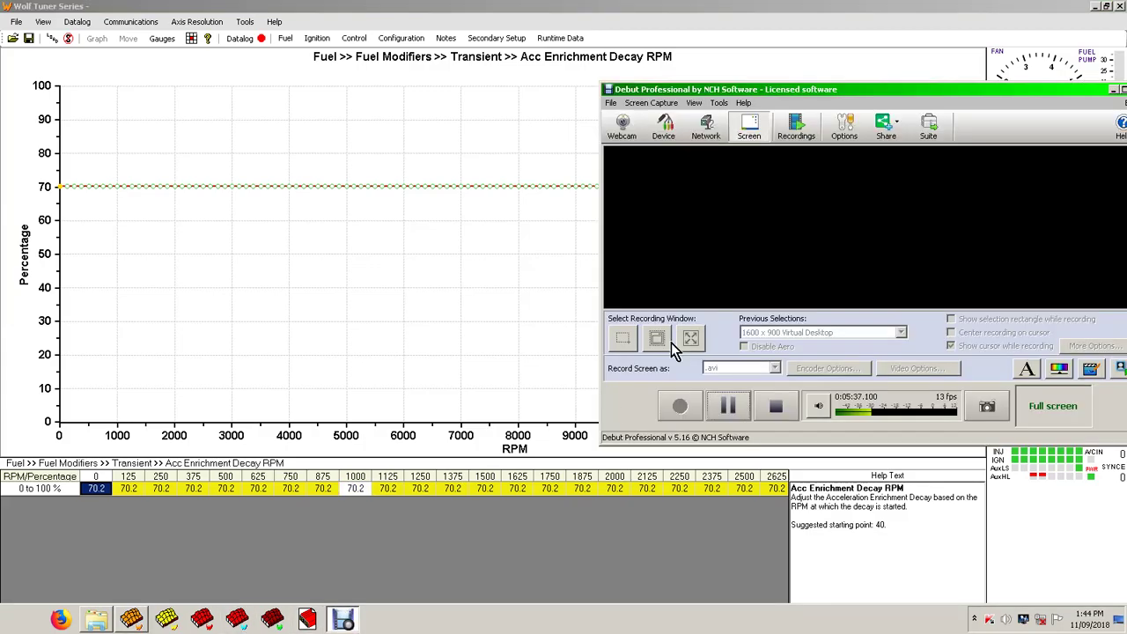